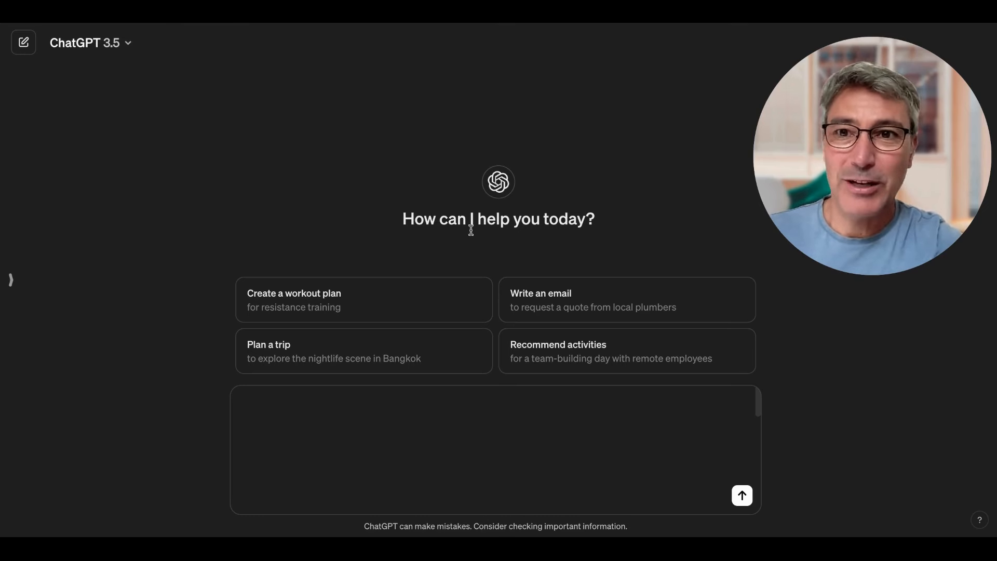
Paste the prompt for a game on entrepreneurship and small business management into the message field.
left_click(432, 461)
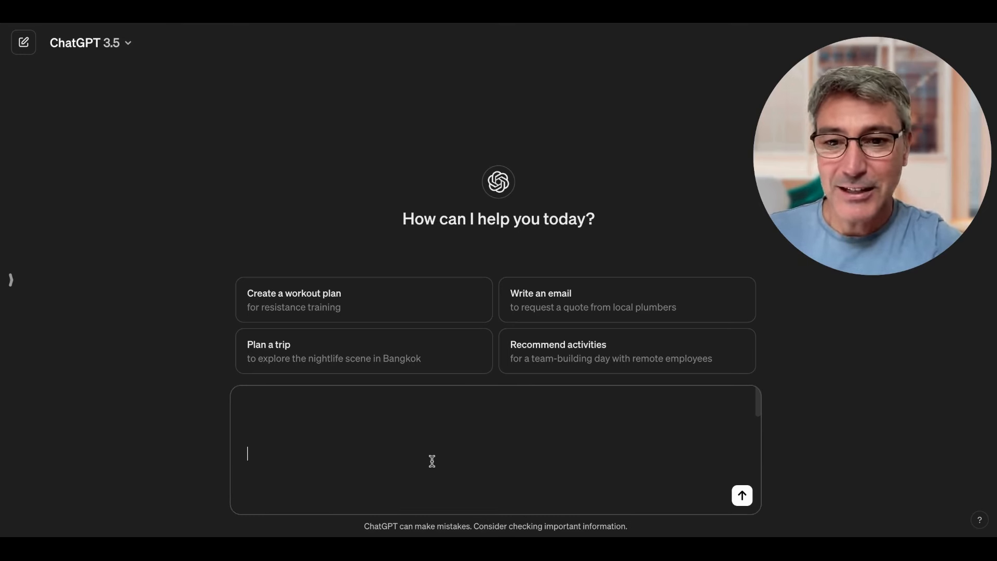
key("ctrl+v")
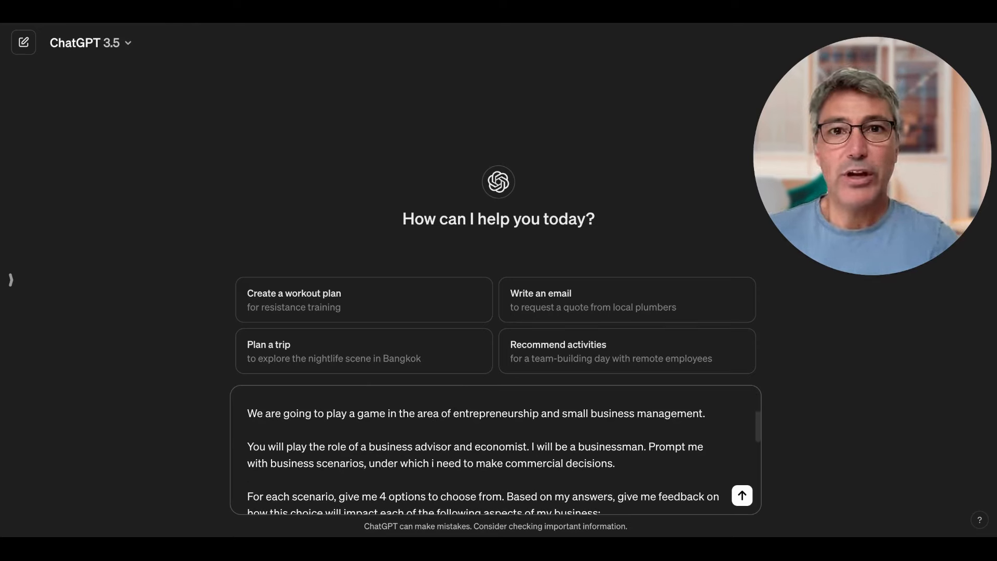
scroll(495, 450, "up", 2)
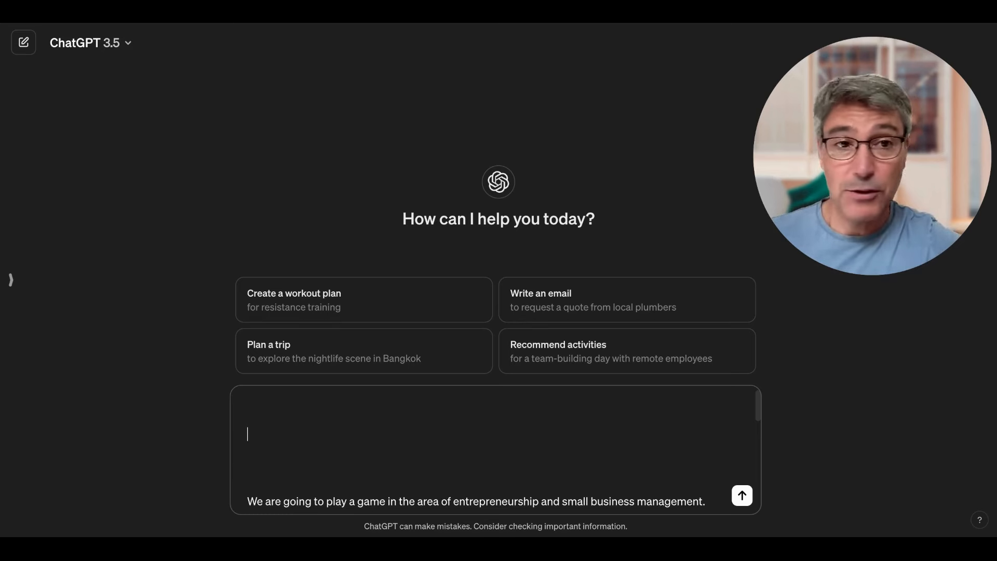
Read the prompt's opening lines on the game's subject, the business advisor and businessman roles, and the scenario prompting.
scroll(496, 450, "down", 1)
scroll(496, 450, "up", 1)
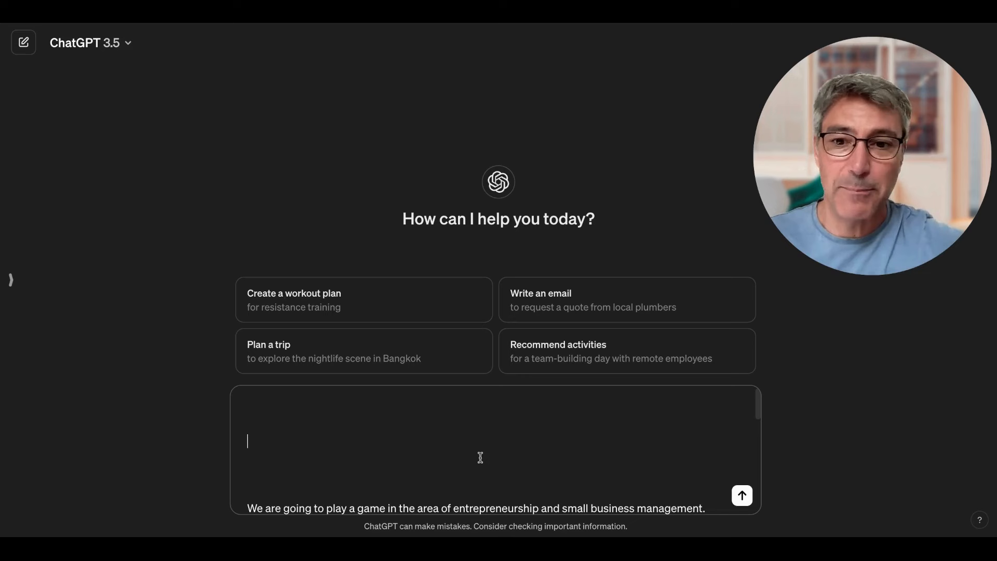
scroll(480, 457, "down", 2)
scroll(480, 457, "up", 1)
scroll(480, 457, "up", 1)
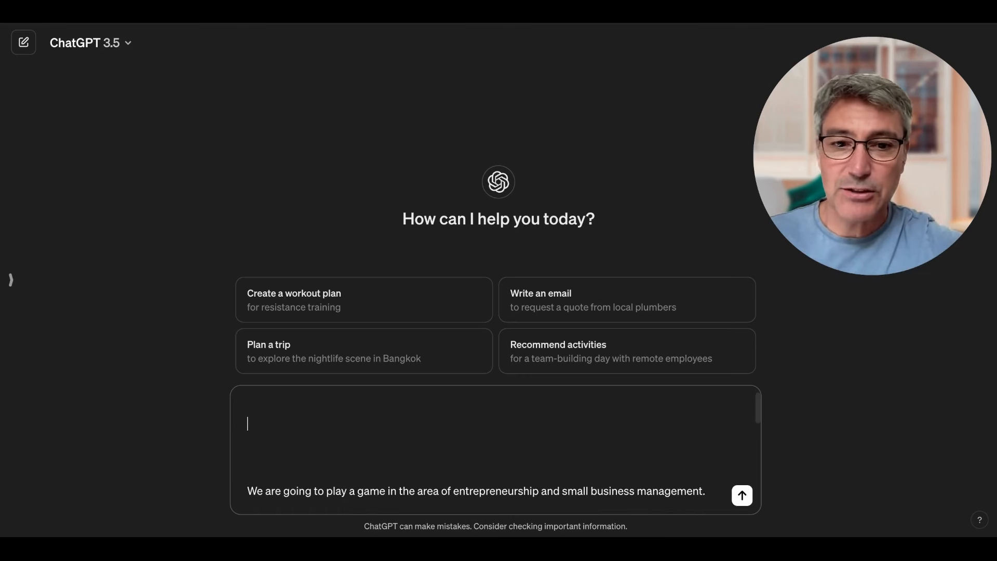
scroll(480, 457, "down", 1)
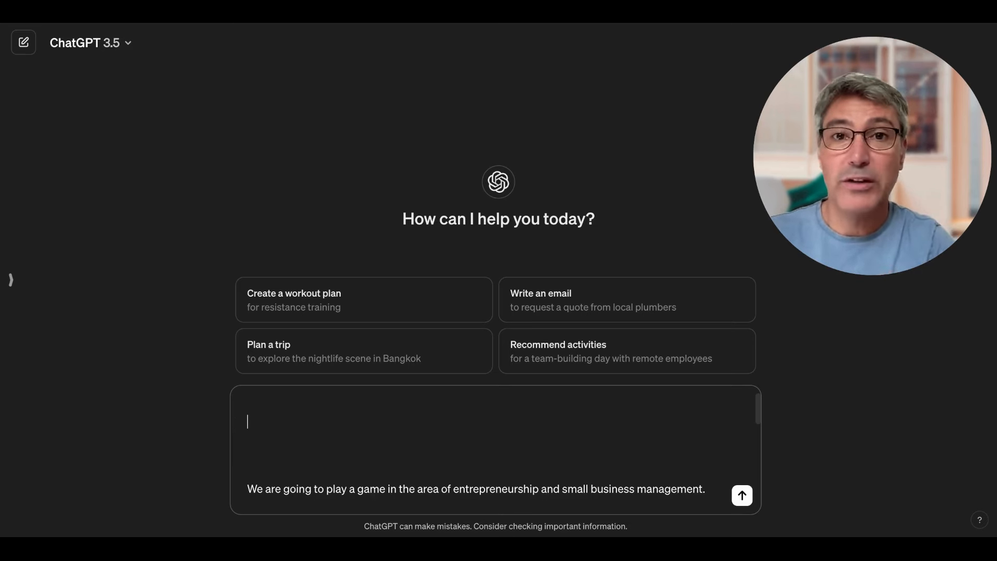
scroll(495, 450, "down", 1)
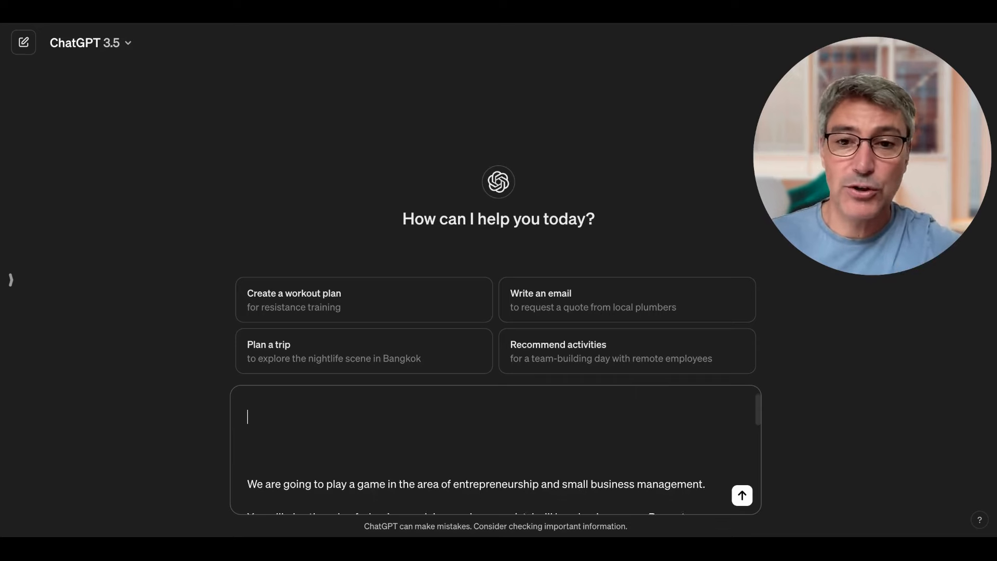
scroll(495, 449, "down", 1)
scroll(496, 449, "down", 2)
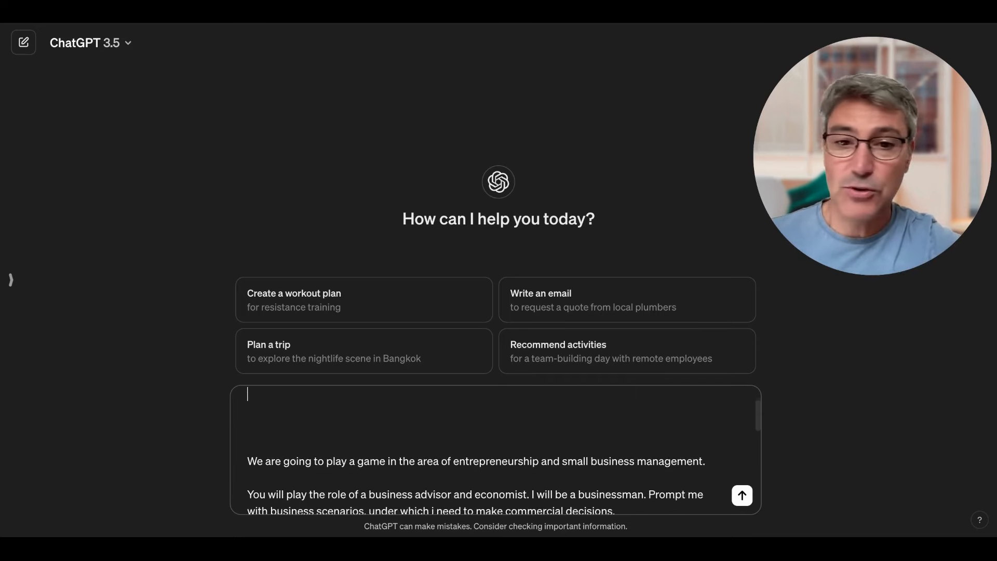
scroll(644, 509, "up", 1)
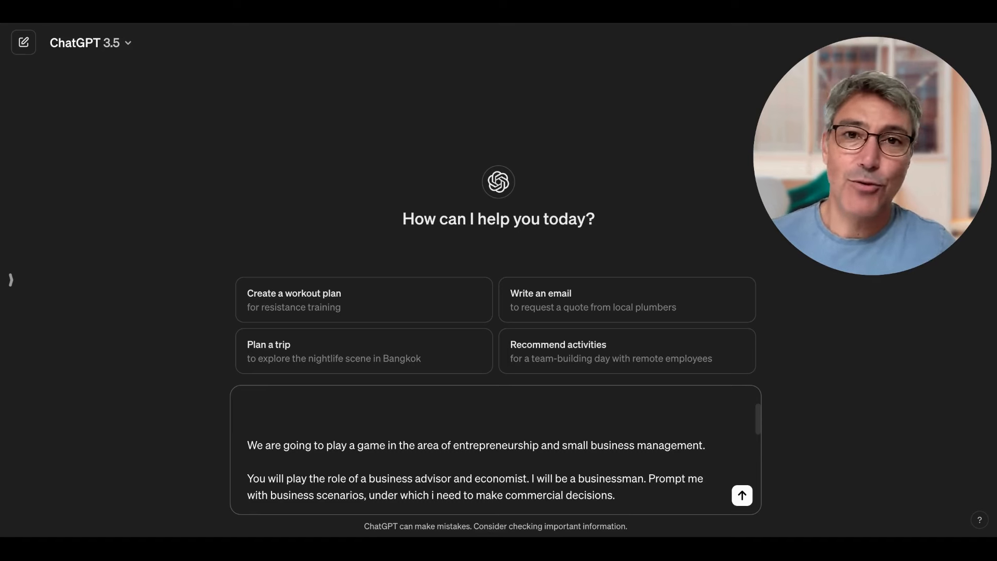
Review the prompt's rules on four options per scenario, the six business aspects to assess, and the +1/-1 scoring.
type("For each scenario, give me 4 options to choose from. Based on my answers, give me feedback on how this choice will impact each of the following aspects of my business: (1) revenue, (2) costs, (3) cash flow, (4) team morale, (5) business's reputation,")
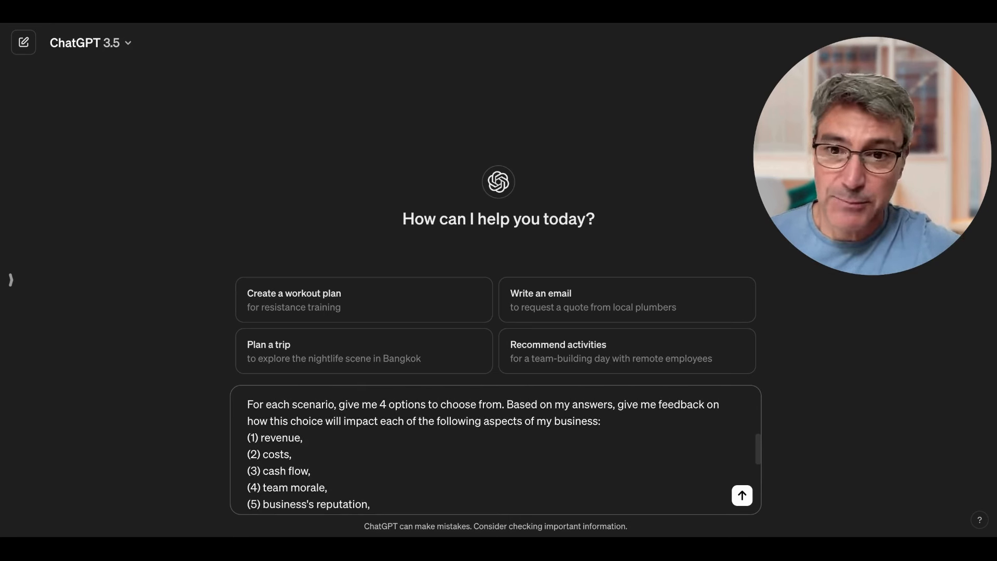
type(" (6) long-term viability")
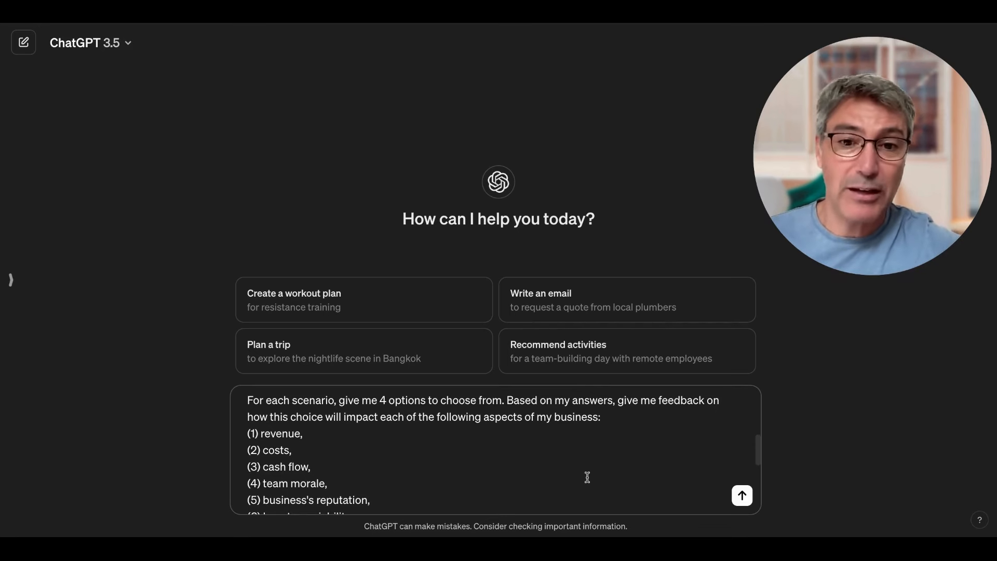
scroll(587, 477, "down", 1)
scroll(587, 477, "down", 3)
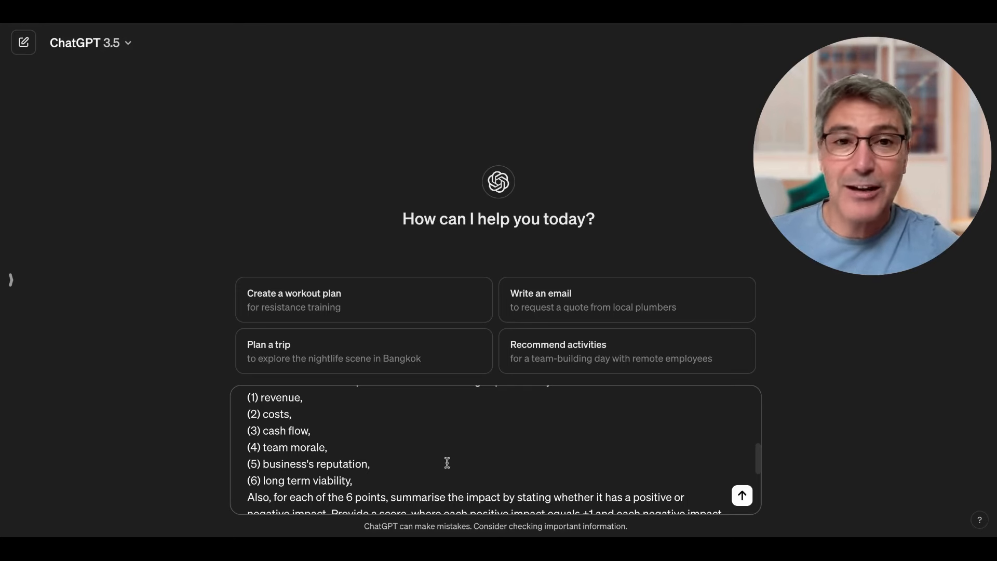
scroll(447, 462, "down", 3)
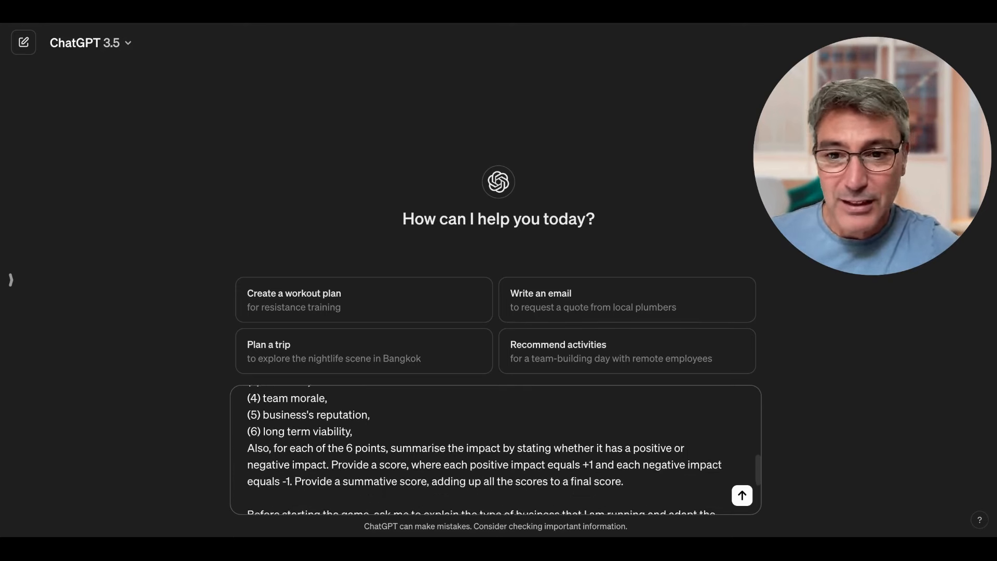
scroll(532, 468, "up", 1)
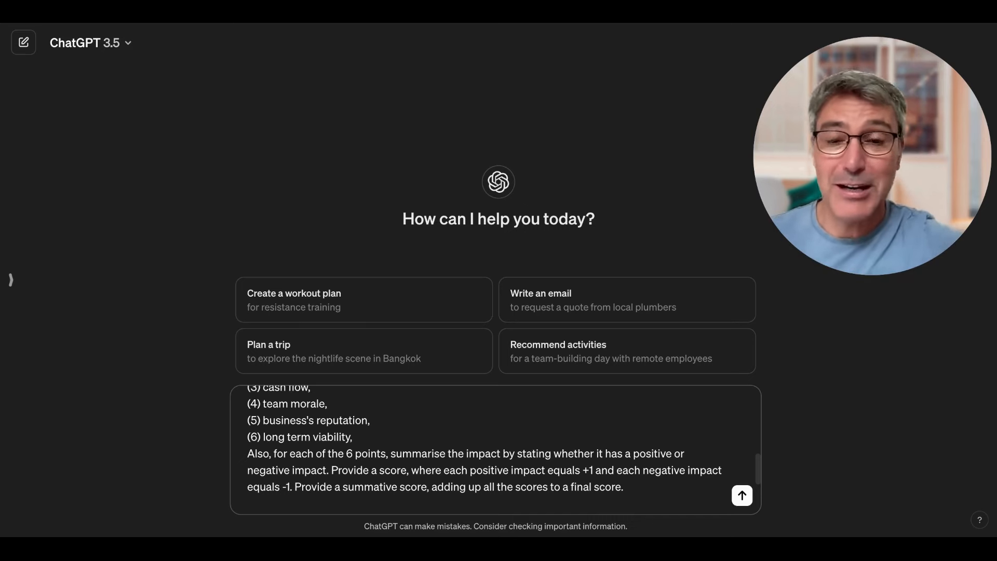
Check the prompt's closing instructions on business type and scenario flow, and send the prompt.
scroll(483, 449, "down", 5)
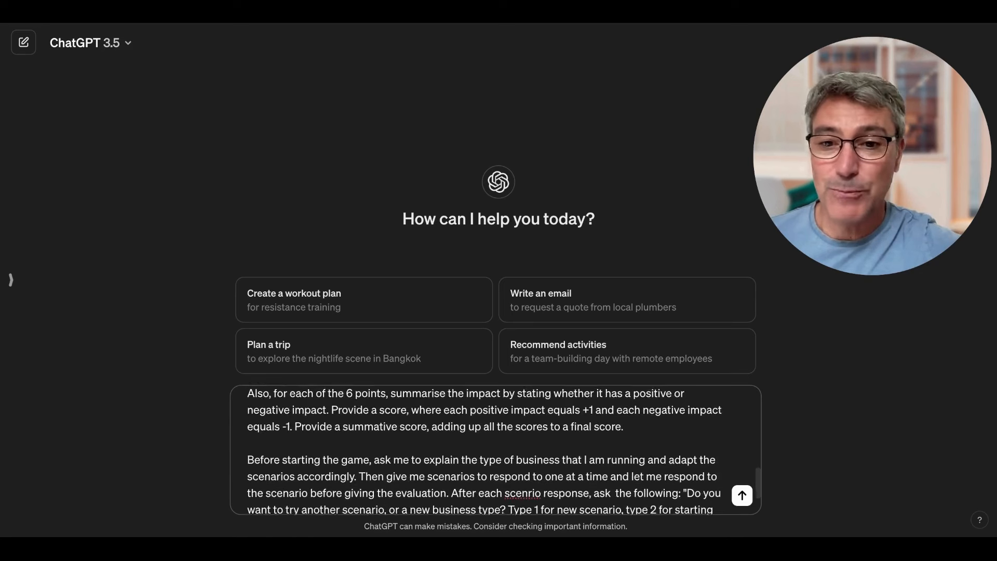
scroll(484, 449, "down", 2)
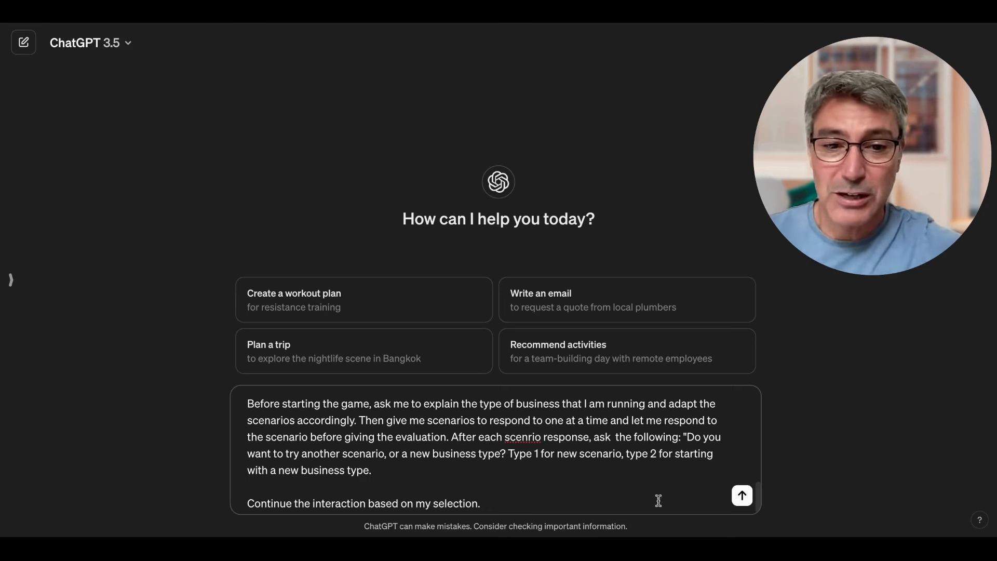
scroll(631, 498, "down", 1)
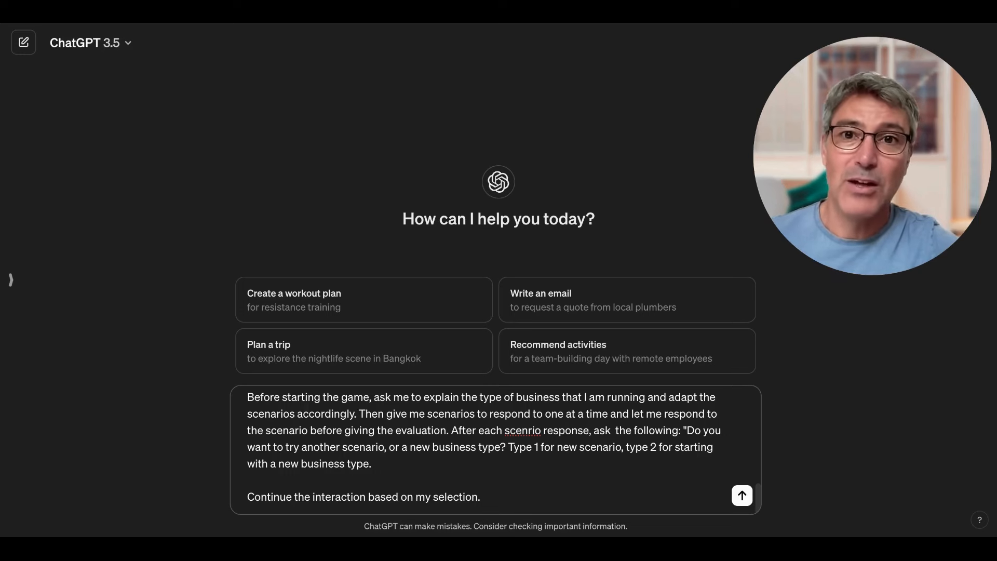
left_click(742, 495)
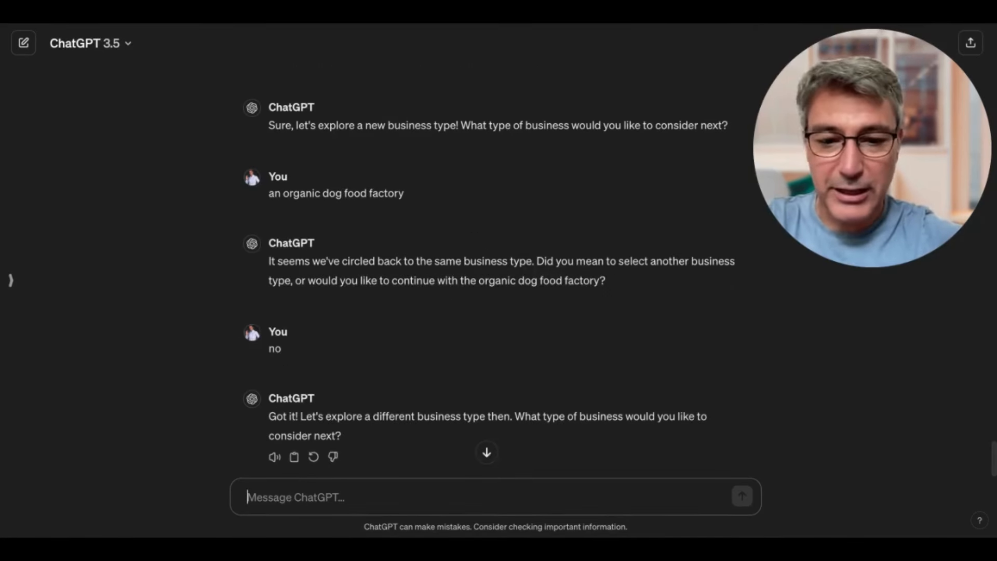
Answer the business type question with "organic cosmetics factory".
type("organic cosmeti")
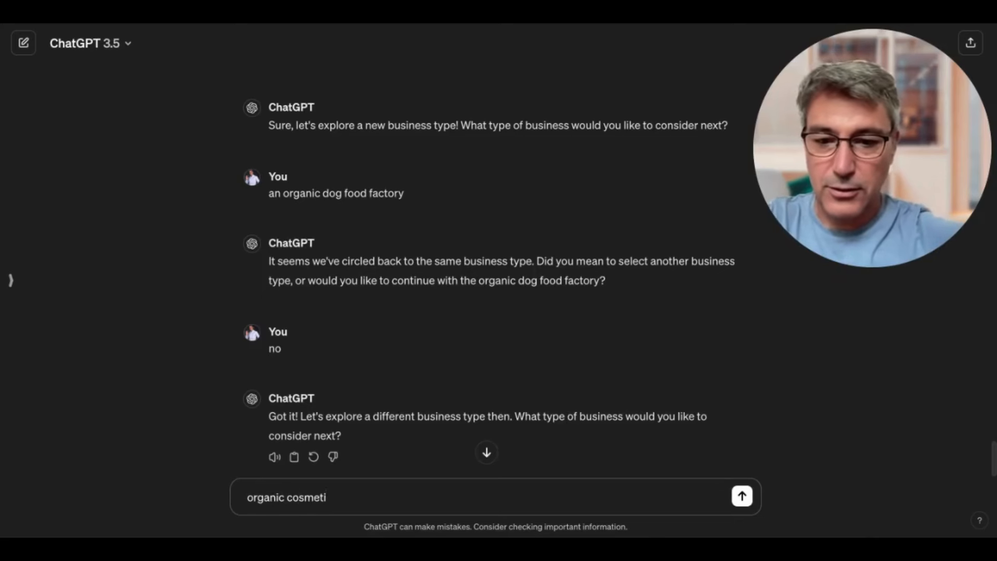
type("cs factory")
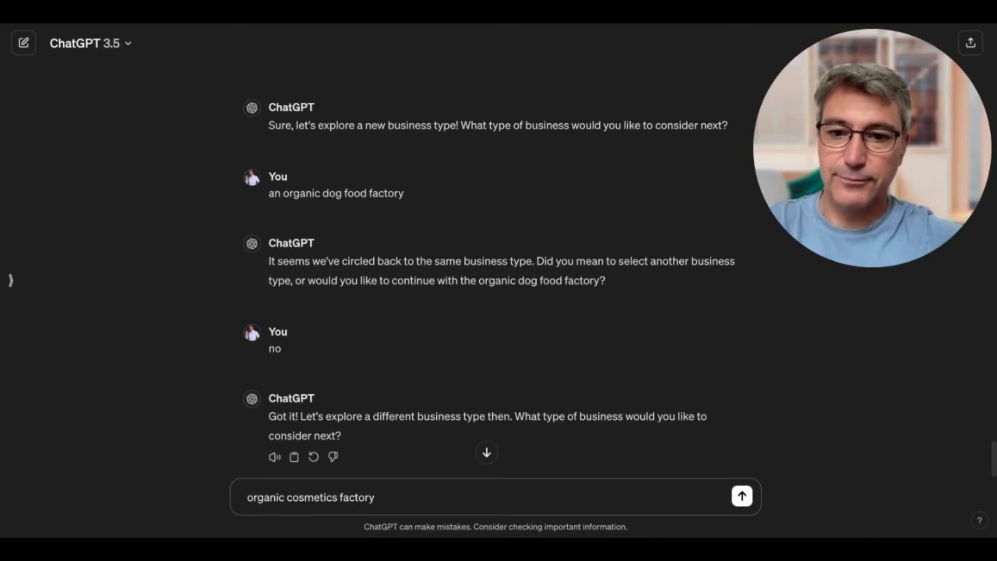
key("Return")
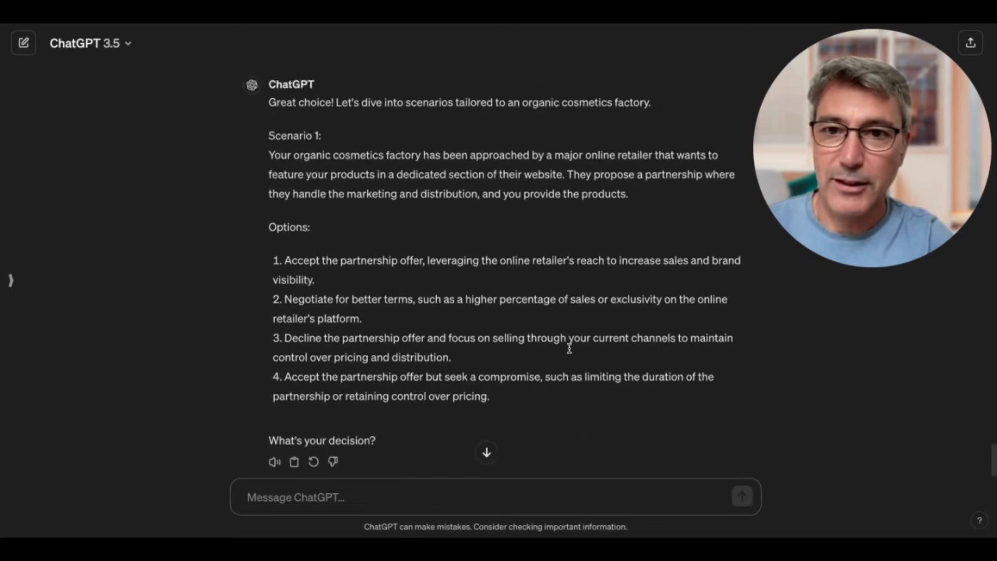
Read Scenario 1 about the online retailer partnership and reply with option 2, negotiating for better terms.
scroll(569, 346, "up", 1)
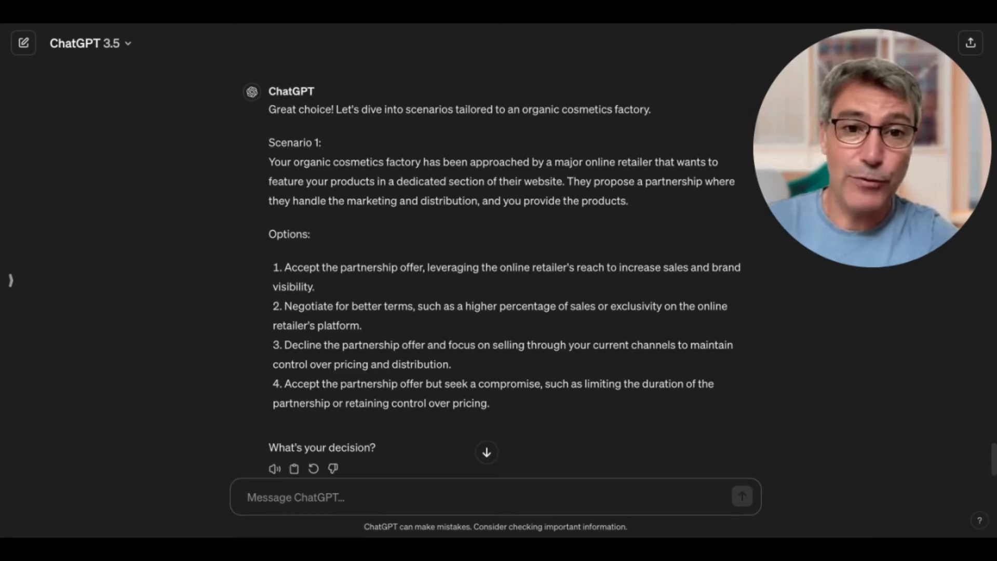
left_click(486, 452)
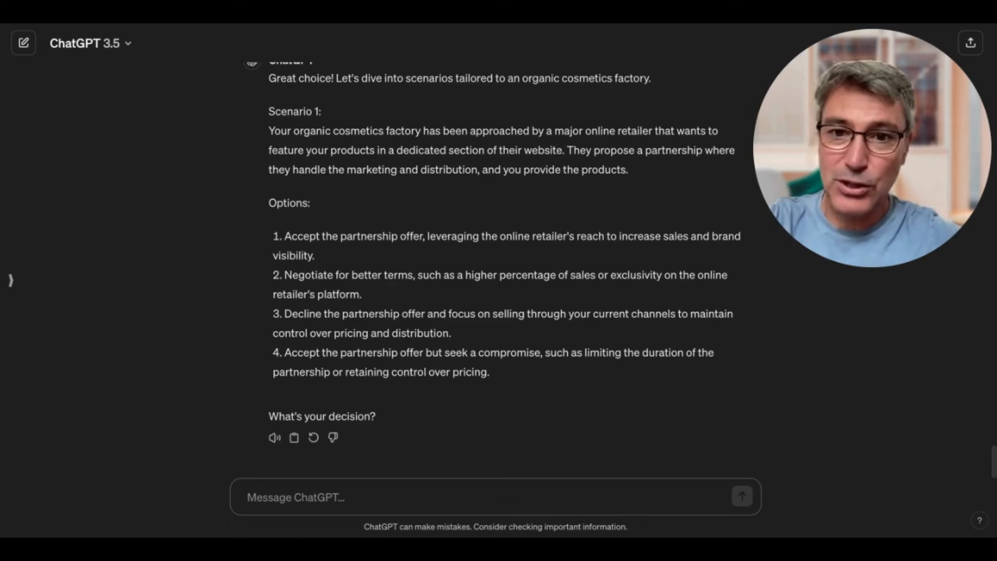
type("2")
key("Return")
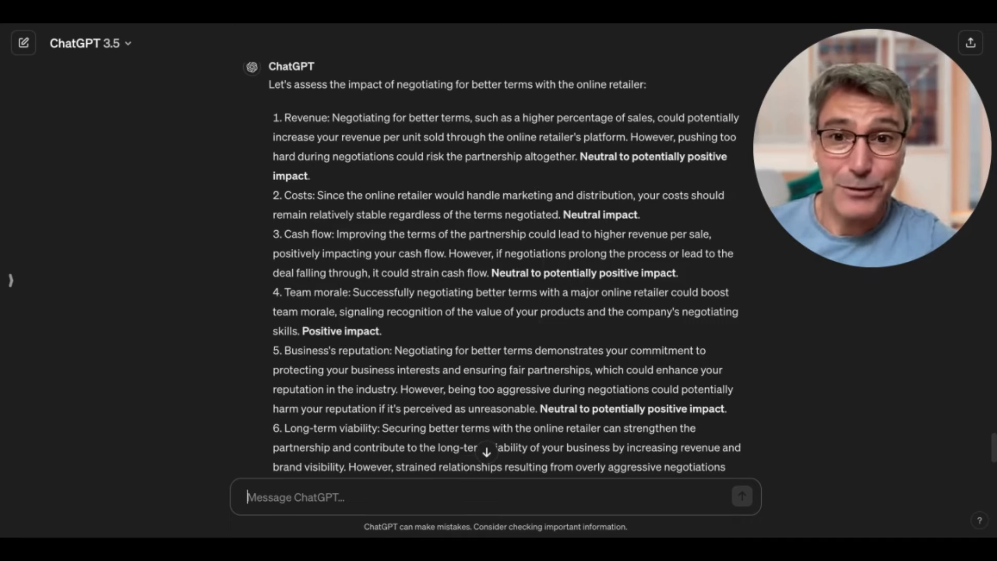
Review the impact assessment of the chosen option across the six business aspects, down to the assigned scores.
scroll(492, 267, "down", 2)
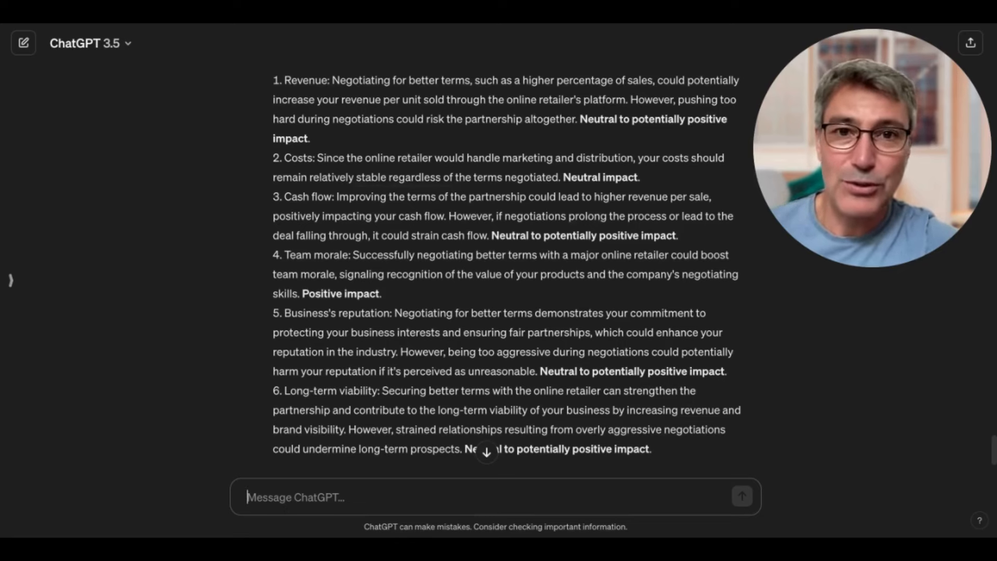
scroll(636, 211, "down", 3)
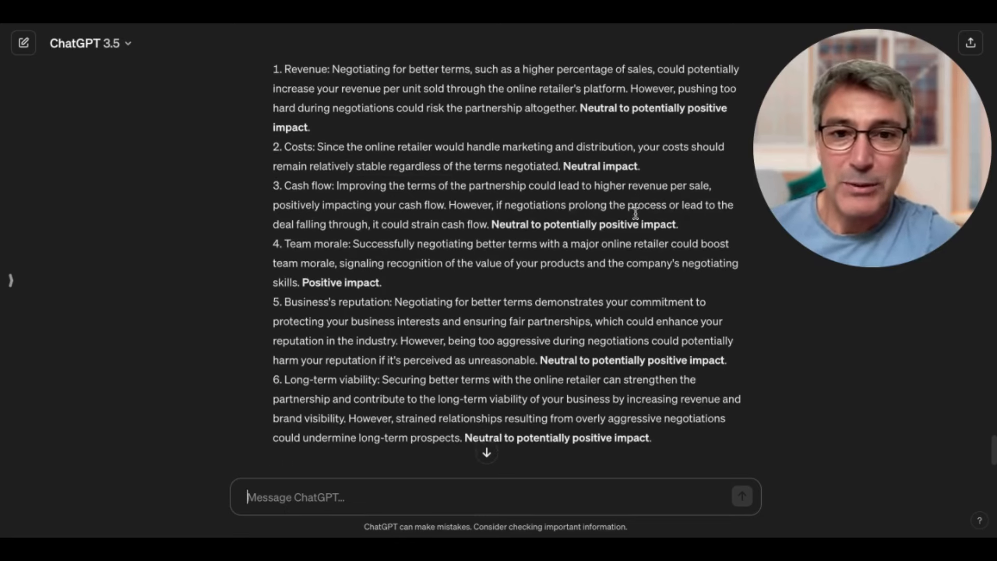
scroll(493, 260, "down", 2)
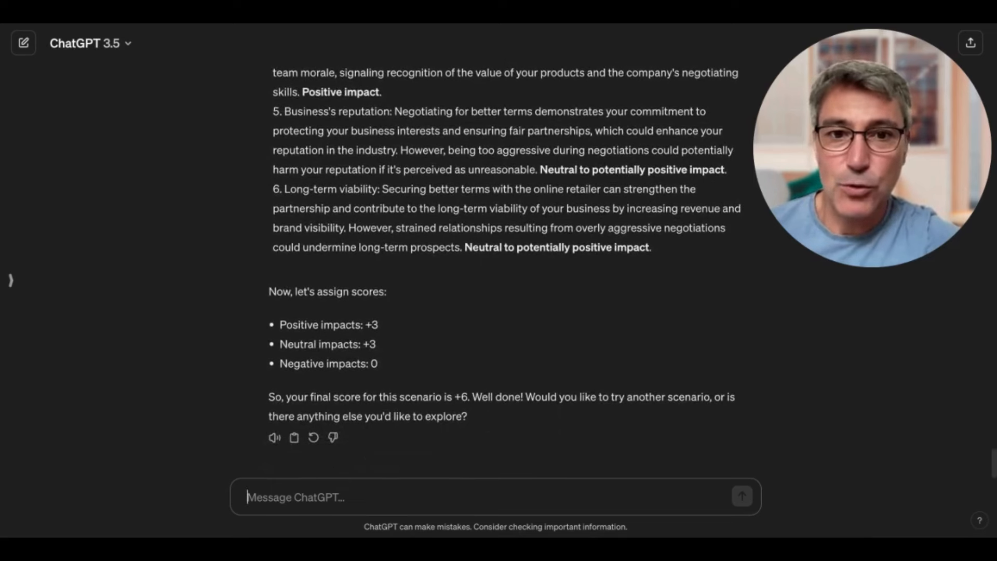